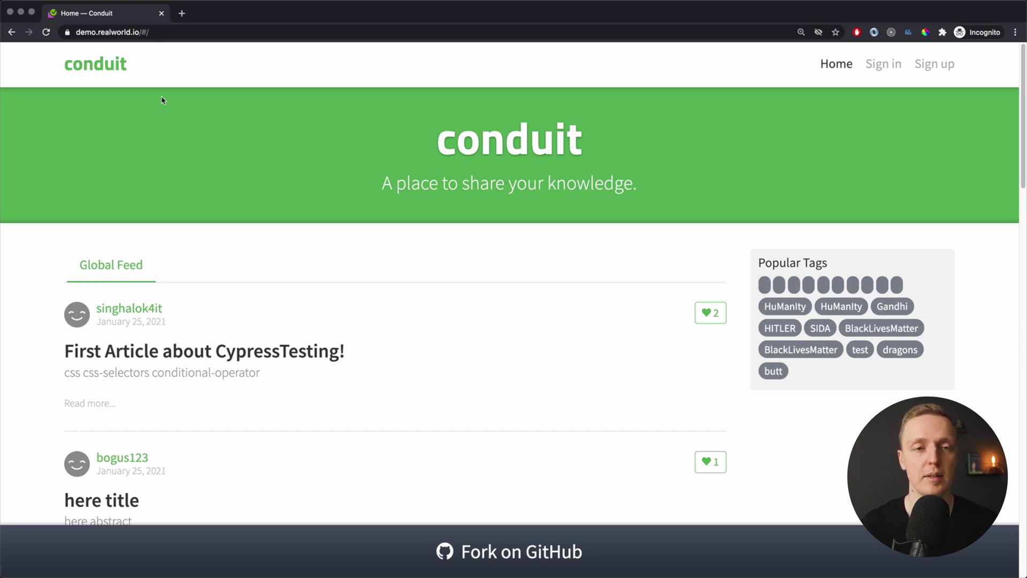
Open DevTools on the Conduit page via Inspect and drag its panel taller
right_click(189, 143)
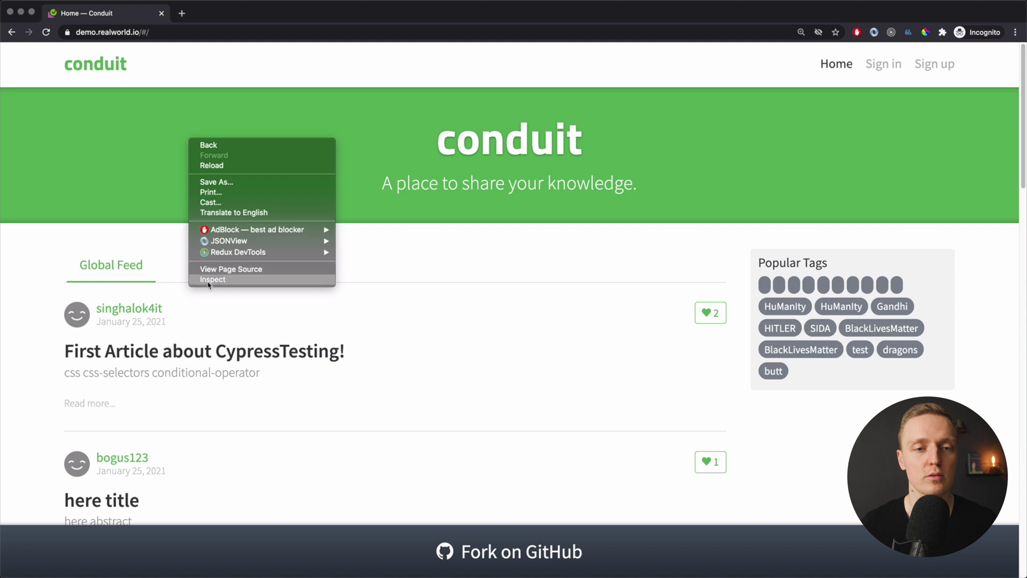
left_click(122, 198)
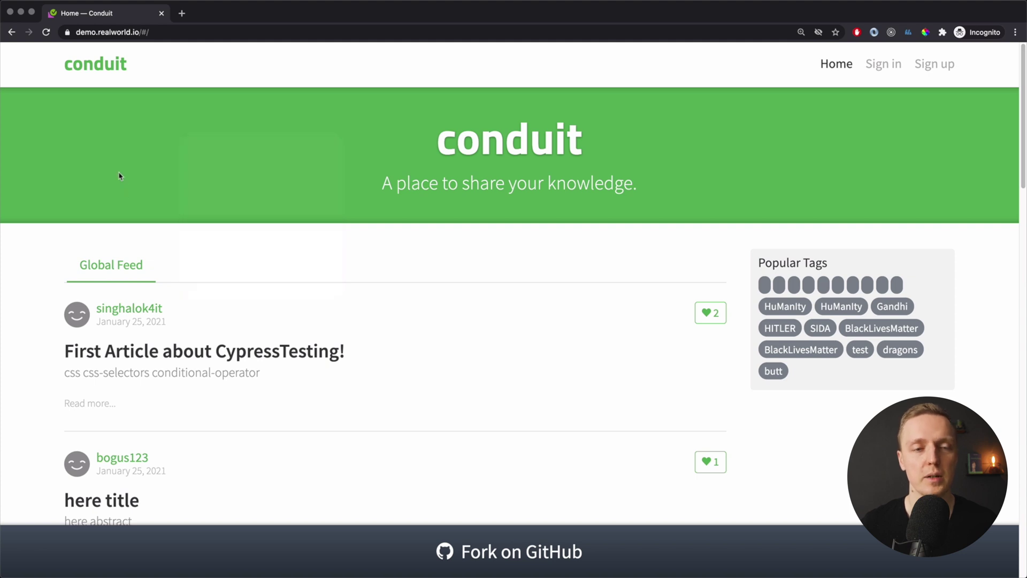
right_click(139, 150)
left_click(171, 287)
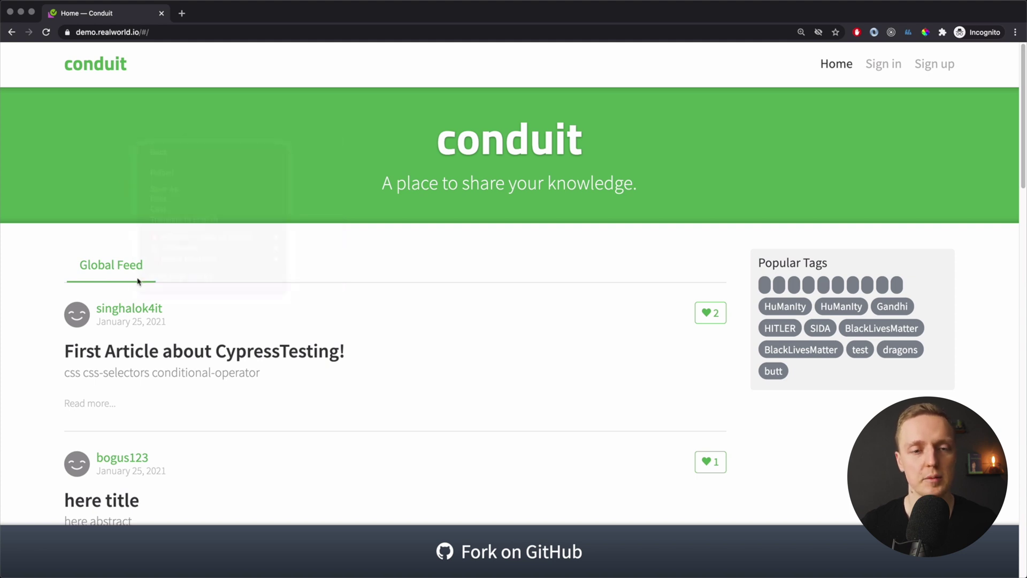
left_click_drag(402, 448, 379, 215)
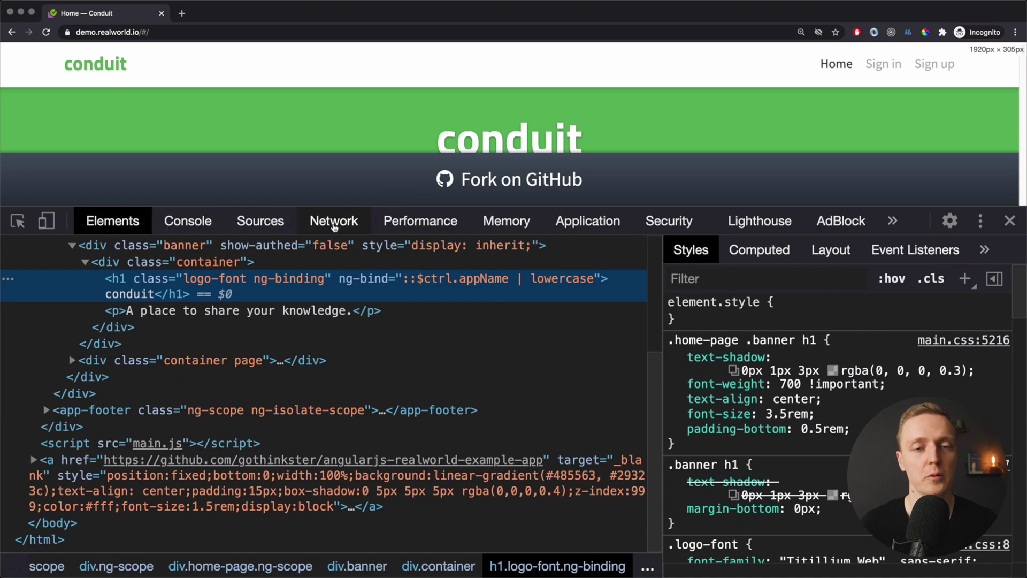
Reload with the Network panel recording and show the demo.realworld.io document request's Headers (status 304)
left_click(336, 225)
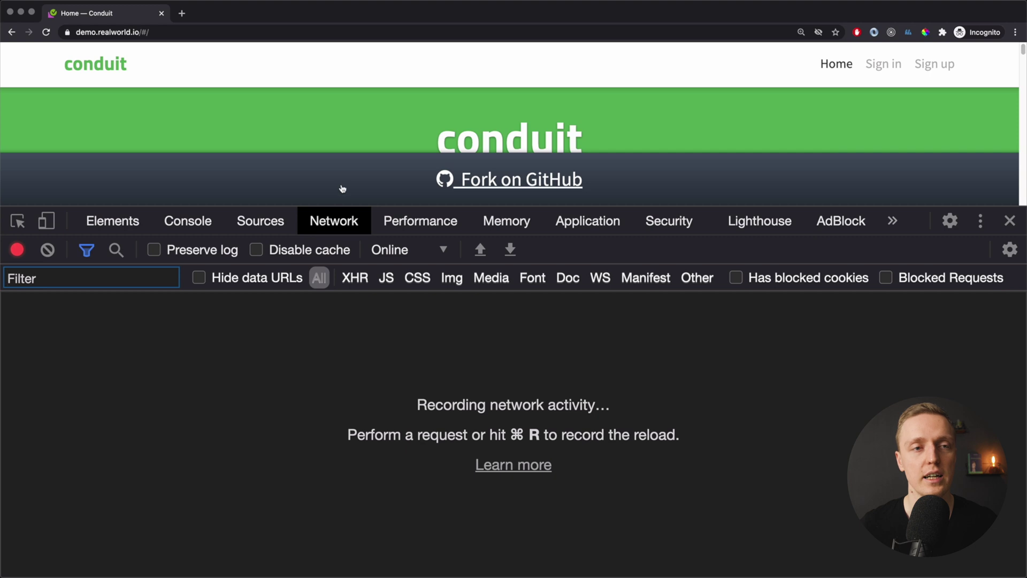
key("super+r")
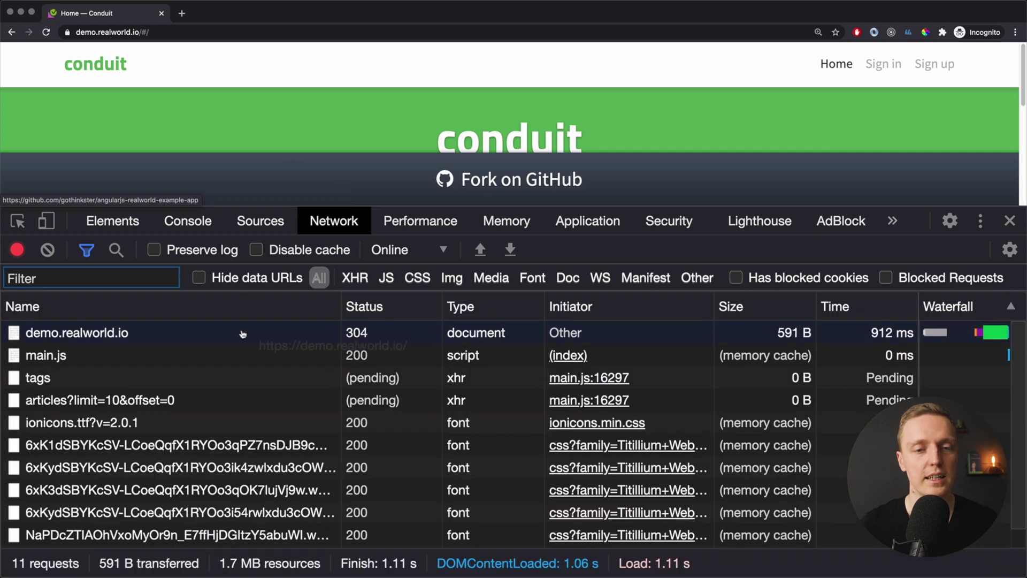
scroll(192, 350, "up", 2)
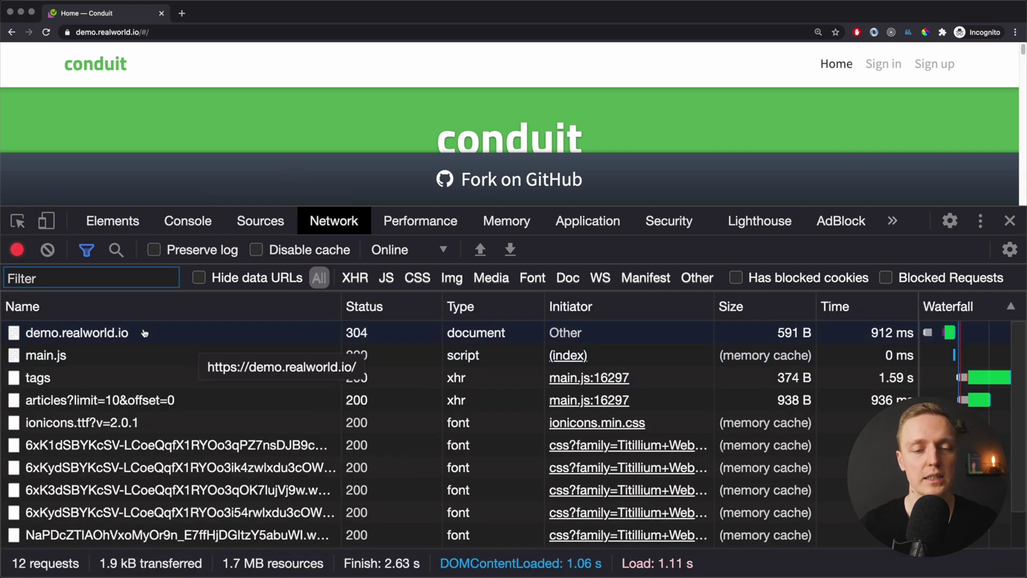
left_click(100, 334)
left_click(165, 305)
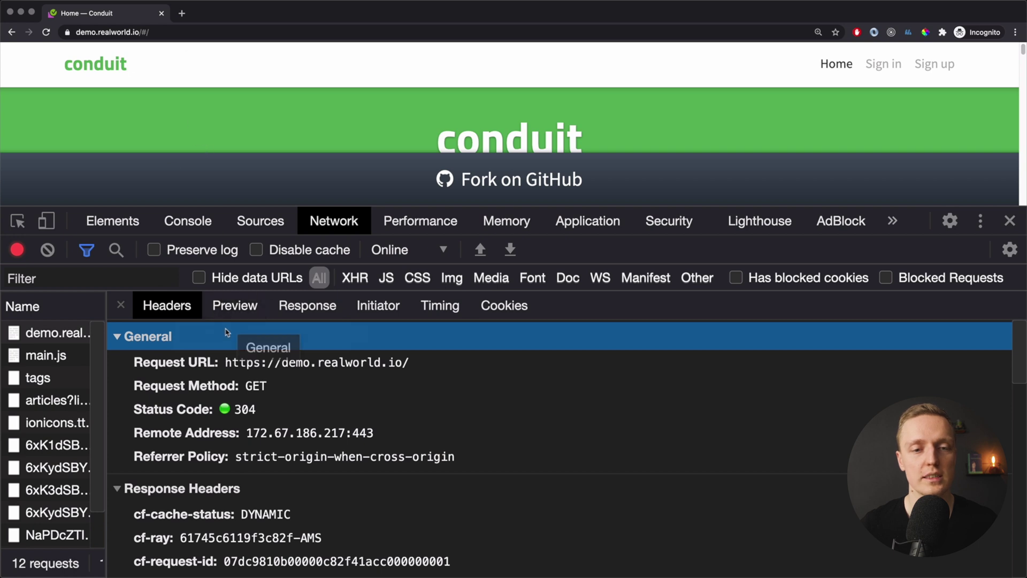
Check the document's Preview and raw HTML Response, then close details back to the 12-request list
left_click(234, 309)
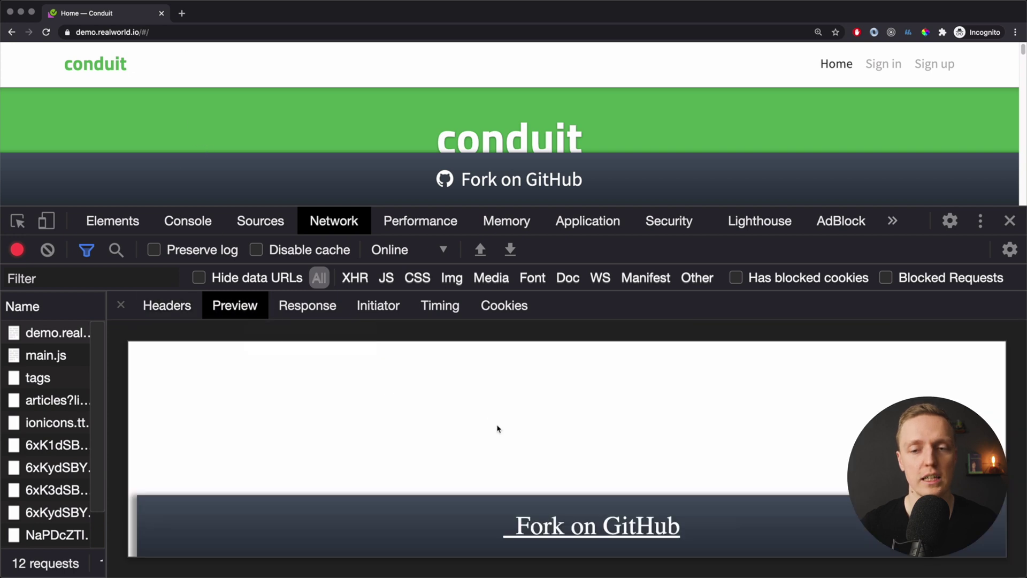
left_click(308, 306)
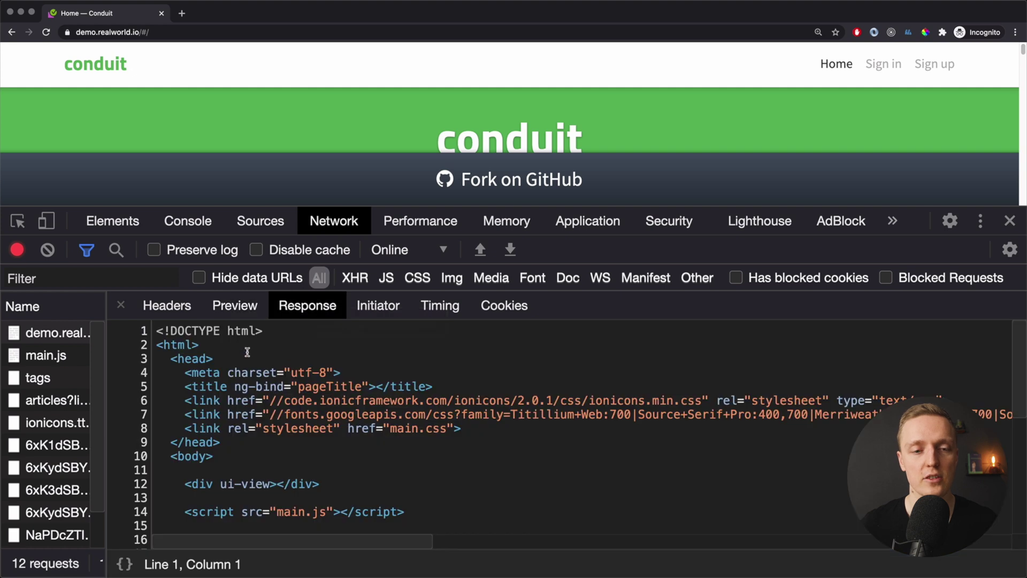
scroll(245, 361, "down", 3)
scroll(245, 361, "down", 3)
scroll(251, 375, "up", 5)
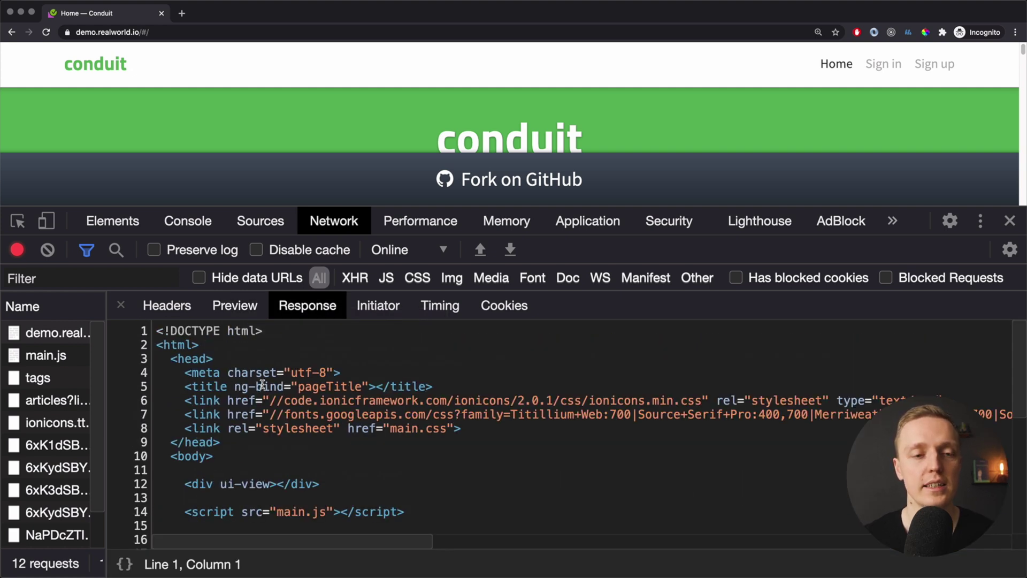
left_click(121, 305)
scroll(152, 421, "down", 2)
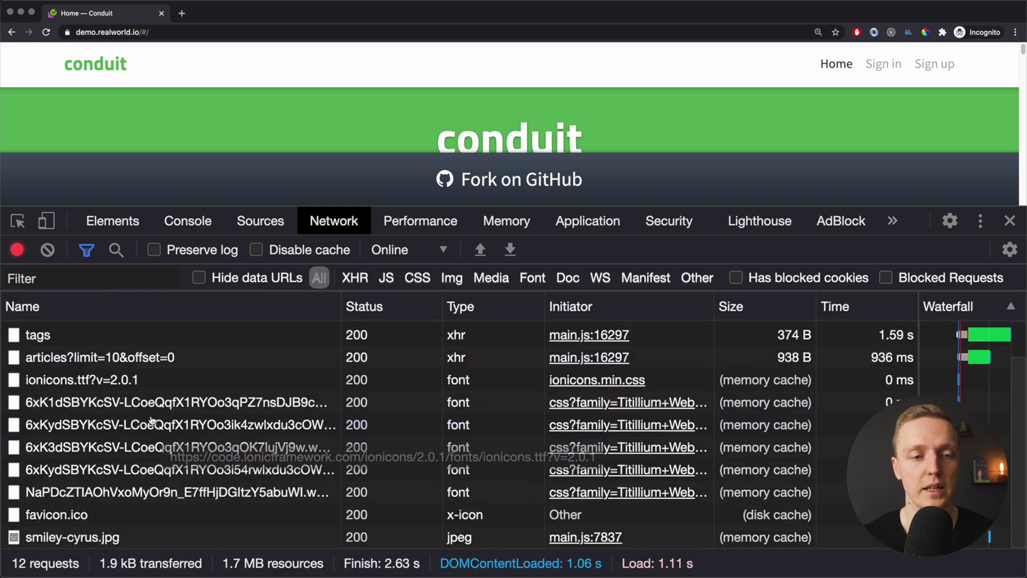
scroll(160, 421, "up", 2)
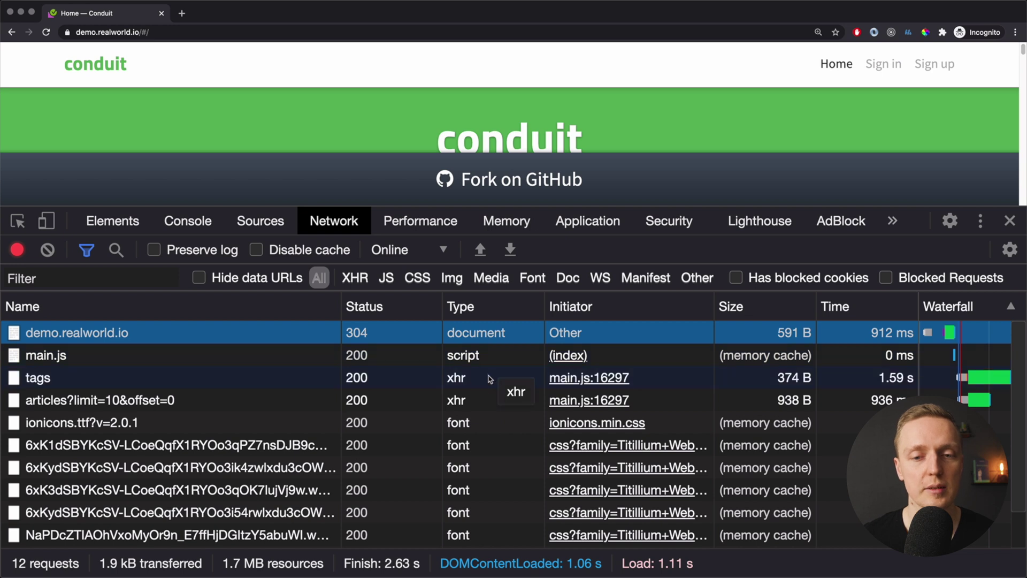
scroll(489, 380, "down", 2)
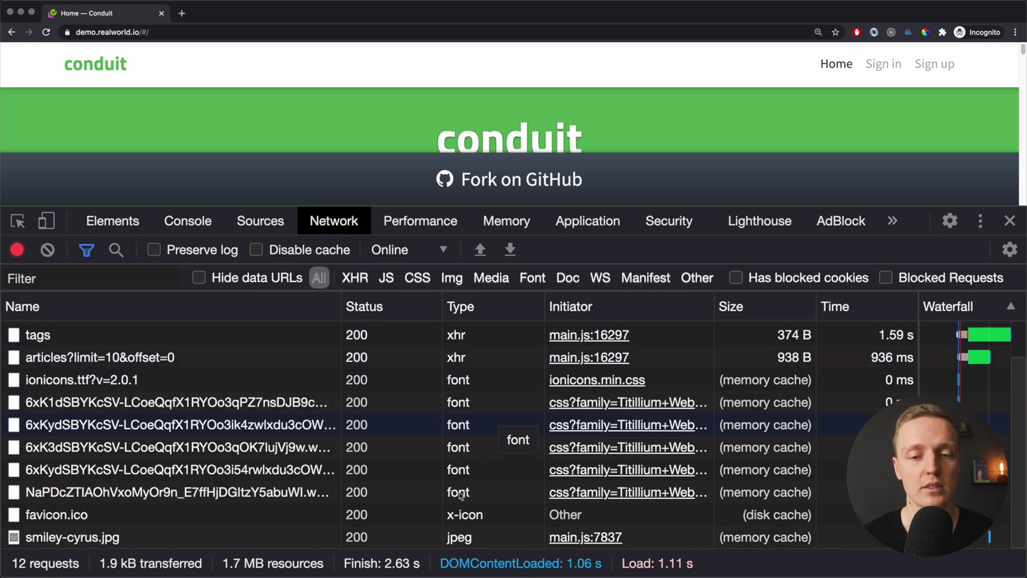
scroll(481, 465, "up", 2)
scroll(463, 503, "down", 2)
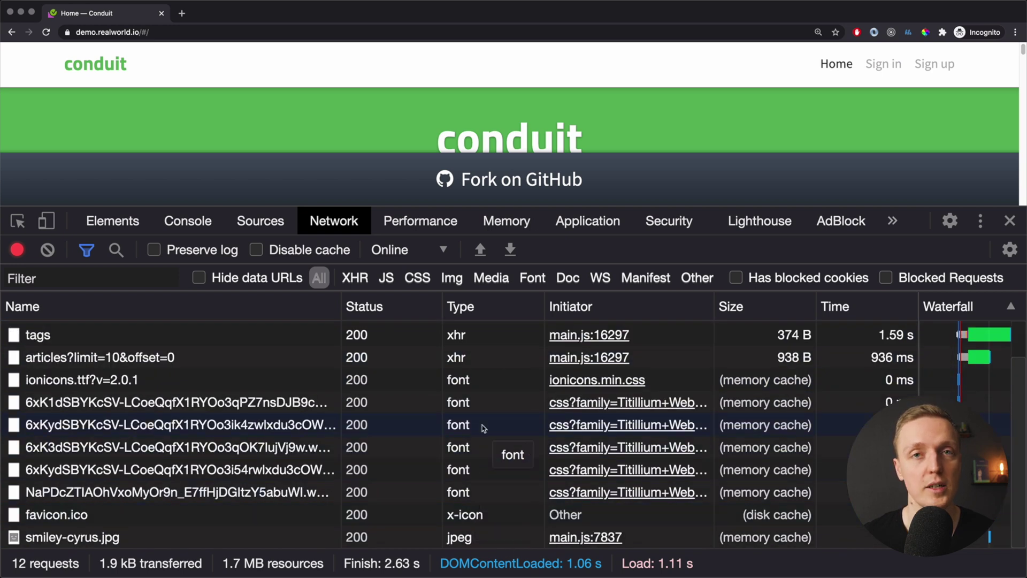
scroll(484, 430, "up", 2)
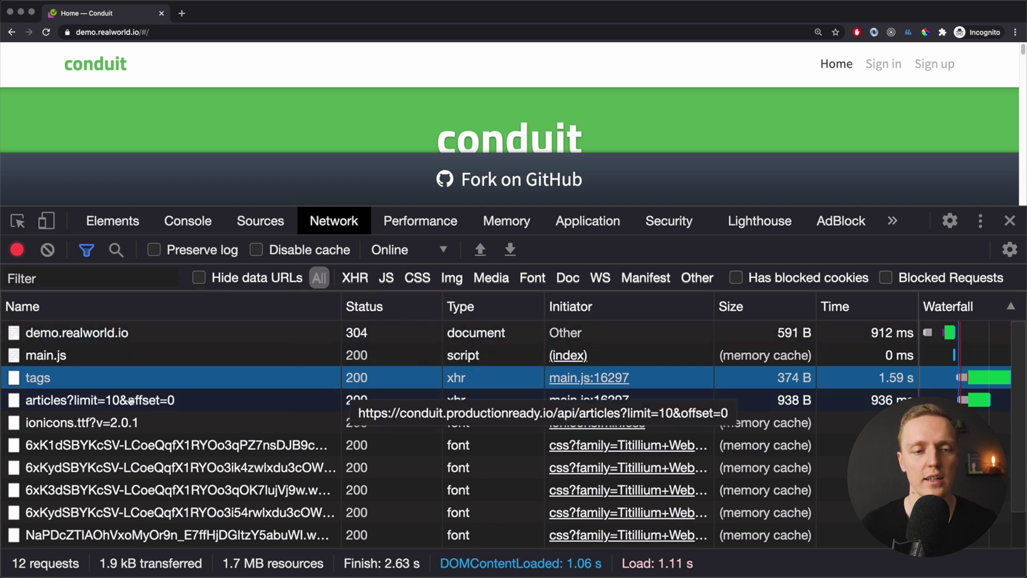
left_click(457, 402)
left_click(236, 308)
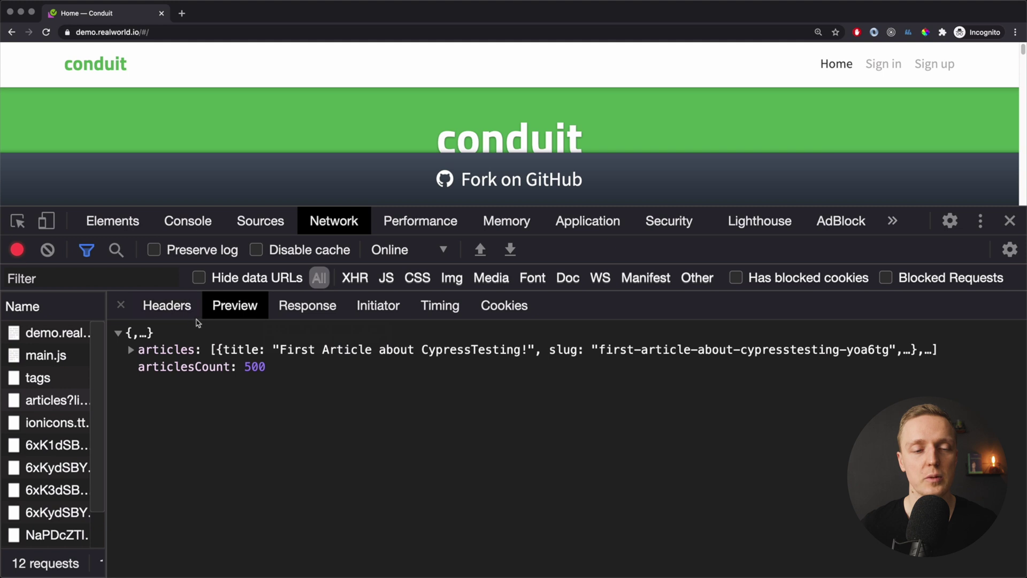
left_click(243, 352)
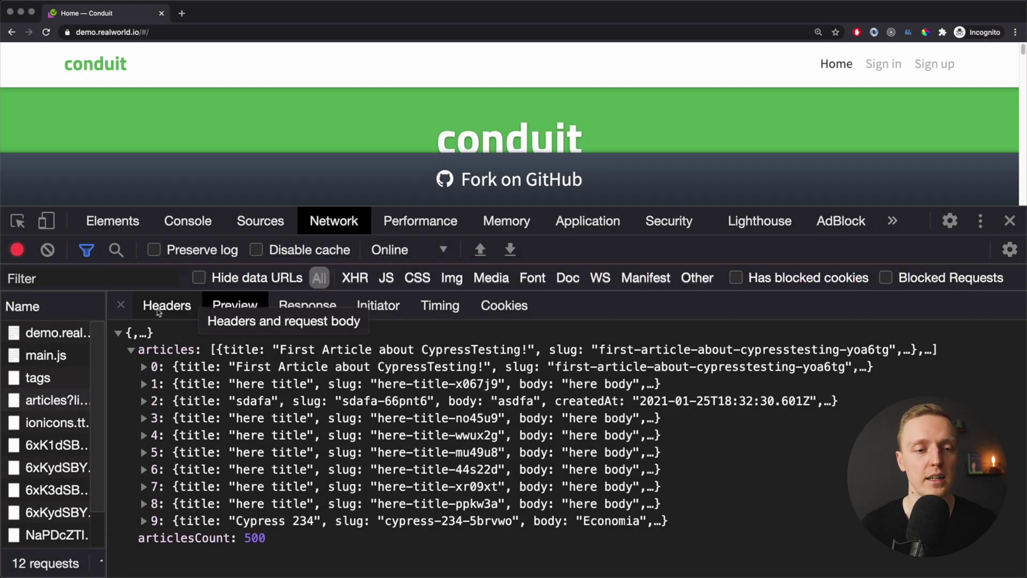
left_click(121, 304)
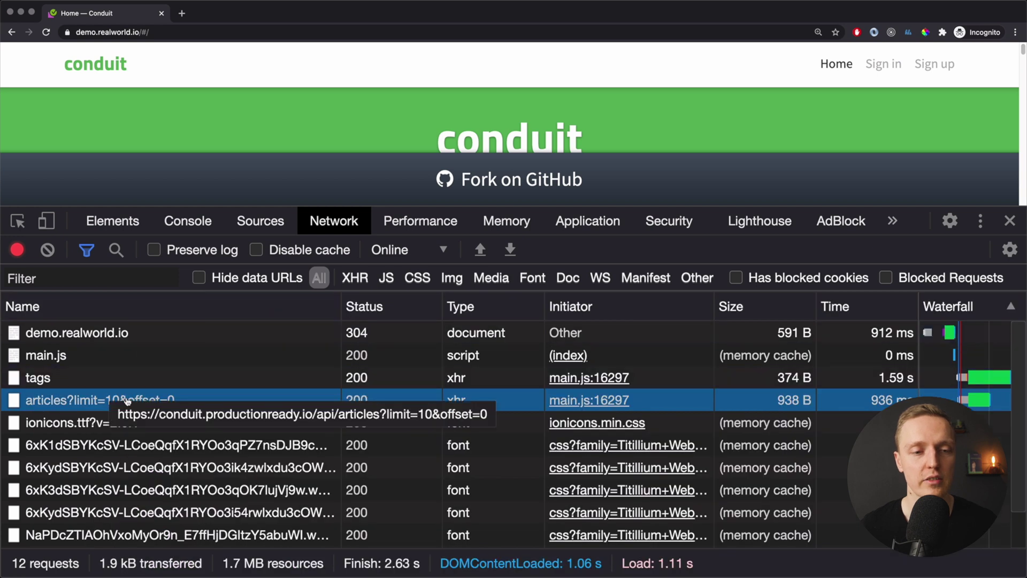
Show the articles?limit=10&offset=0 request's Headers and highlight its conduit.productionready.io Request URL
left_click(127, 401)
left_click(162, 306)
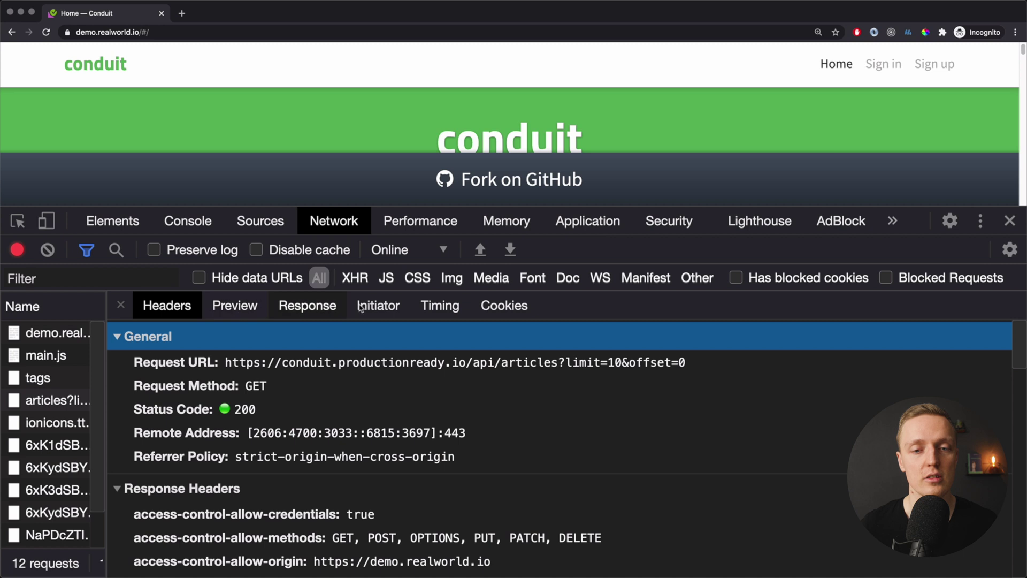
left_click(175, 309)
left_click(175, 309)
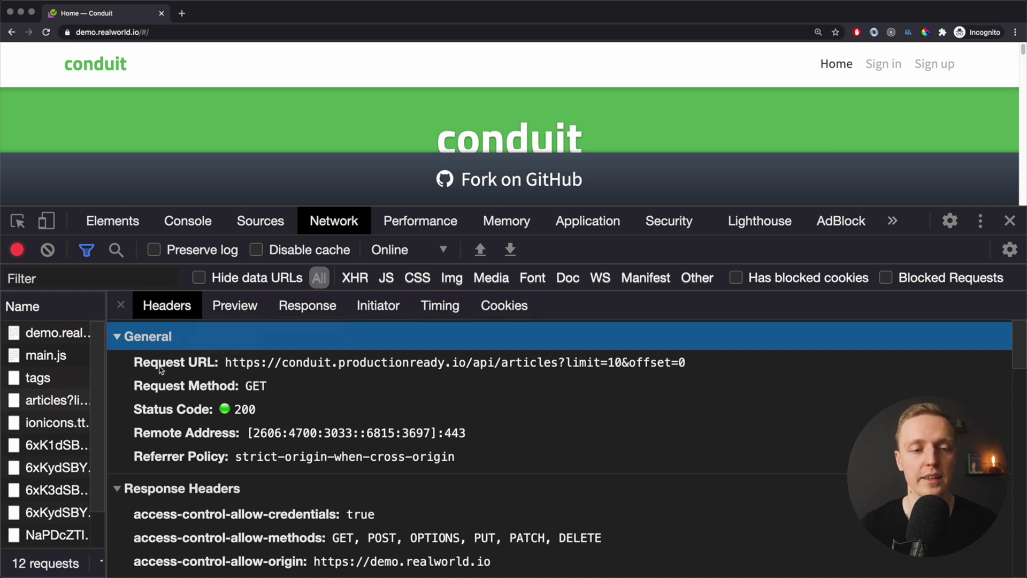
left_click_drag(137, 366, 288, 369)
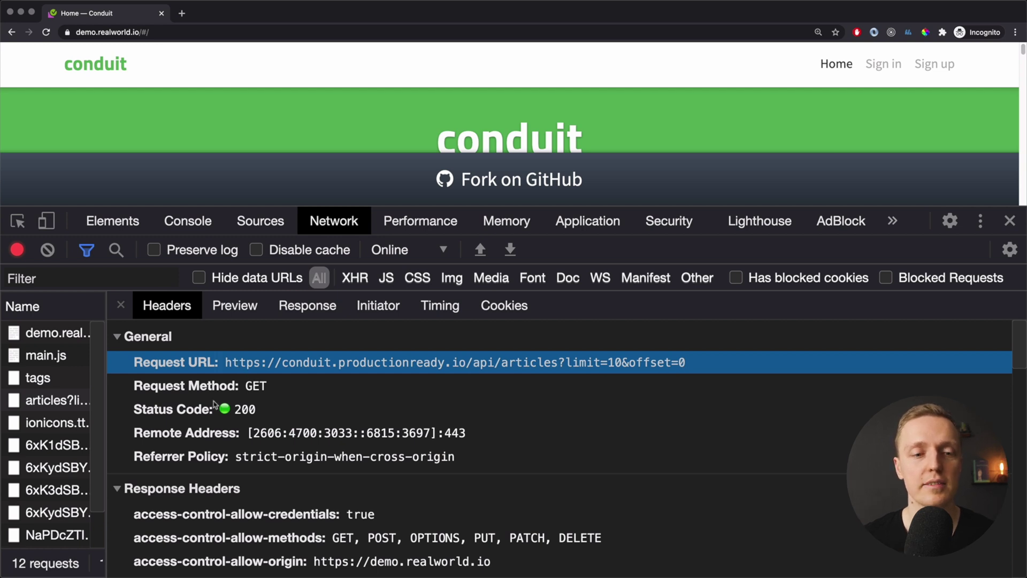
Highlight the articles request's GET Request Method and move down to its 200 Status Code
left_click(249, 387)
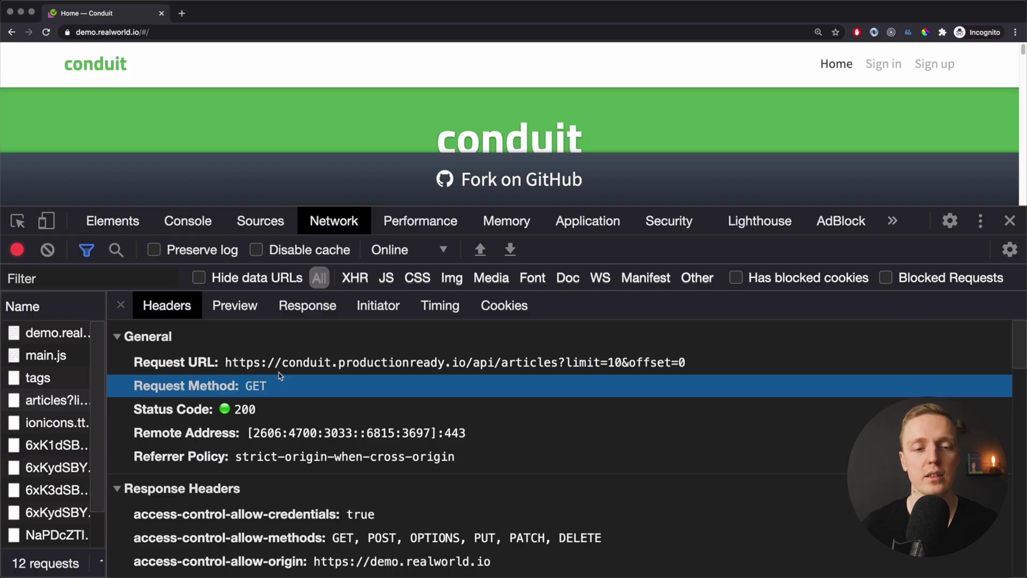
key("Down")
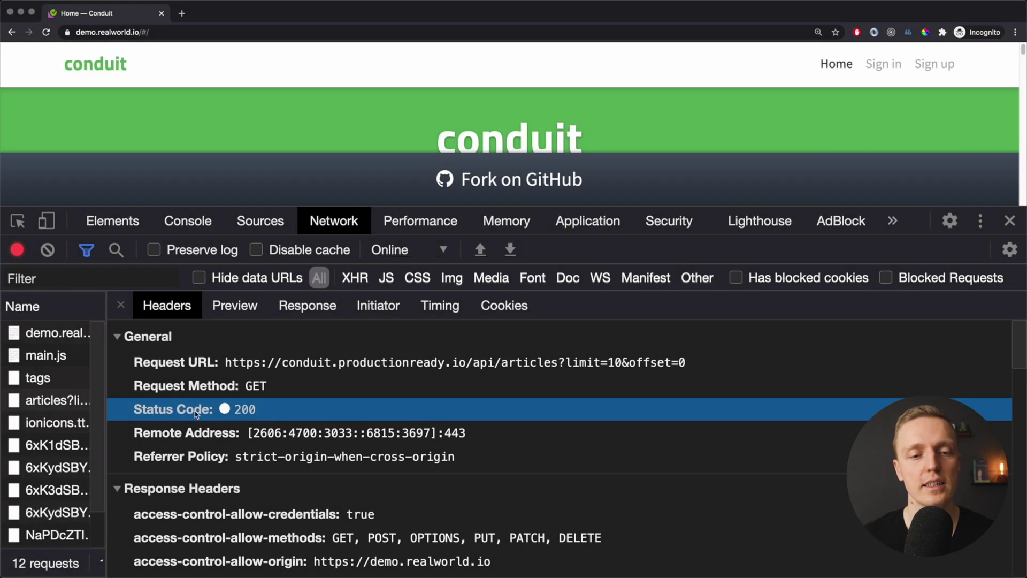
left_click(202, 393)
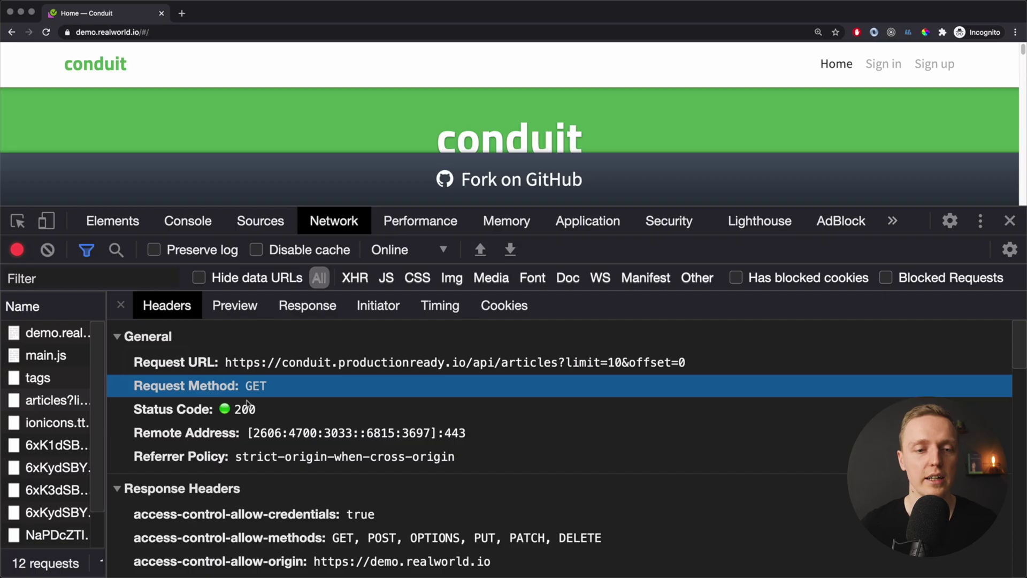
Collapse the 25 Response Headers and view the articles request's raw JSON response
scroll(266, 446, "down", 4)
scroll(310, 425, "down", 1)
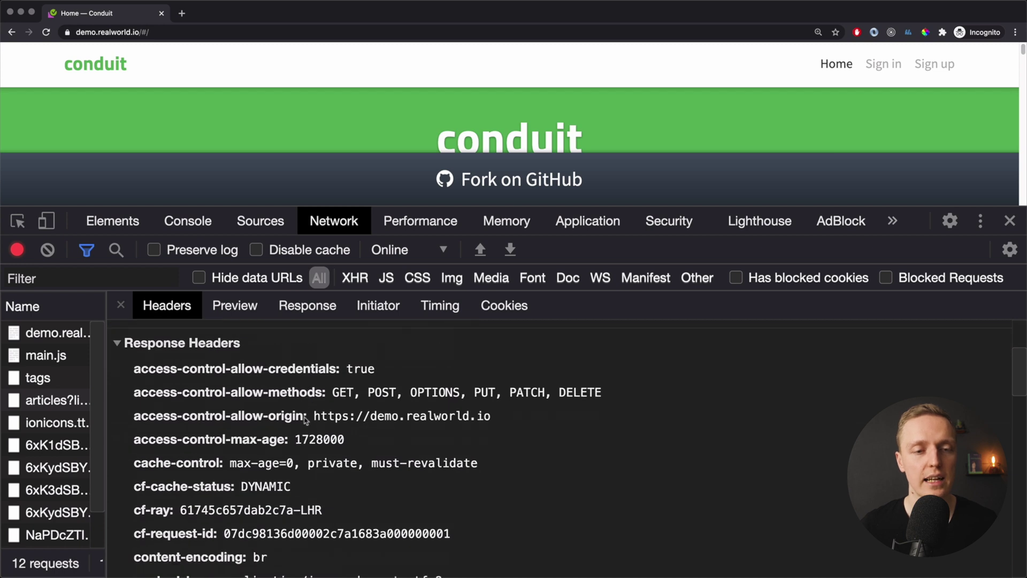
left_click(117, 345)
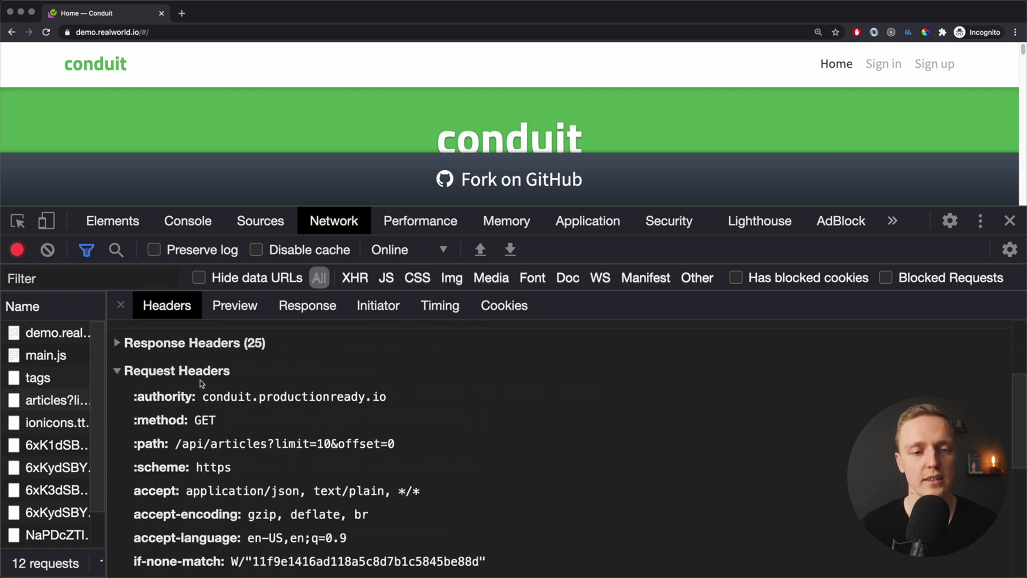
scroll(262, 412, "down", 6)
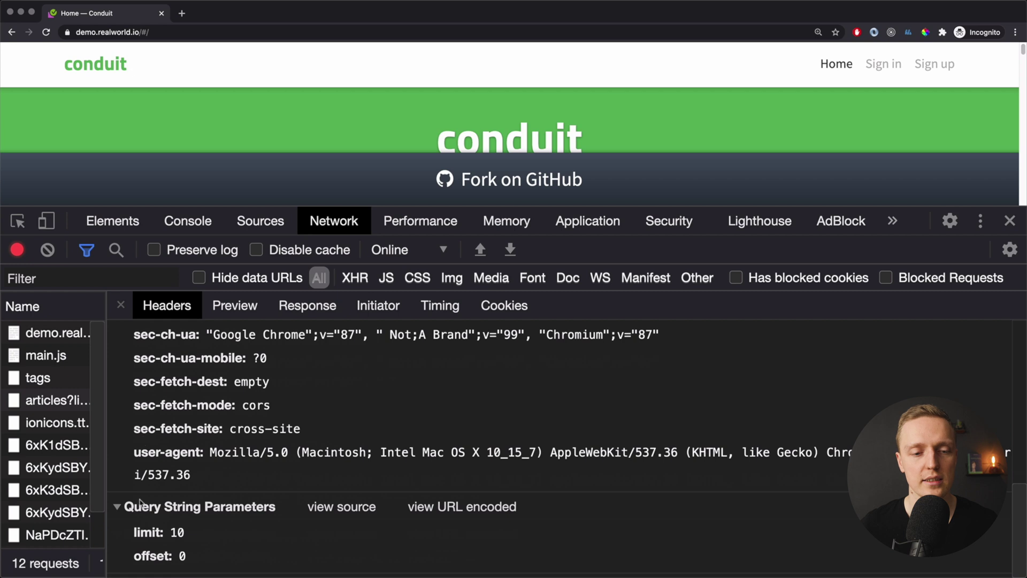
scroll(194, 514, "up", 9)
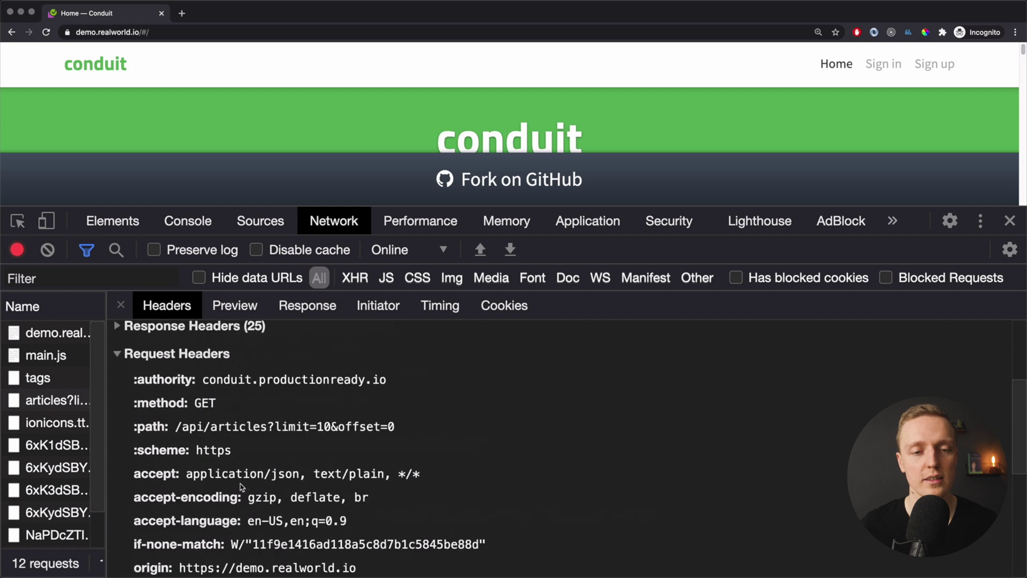
left_click(309, 311)
left_click(303, 330)
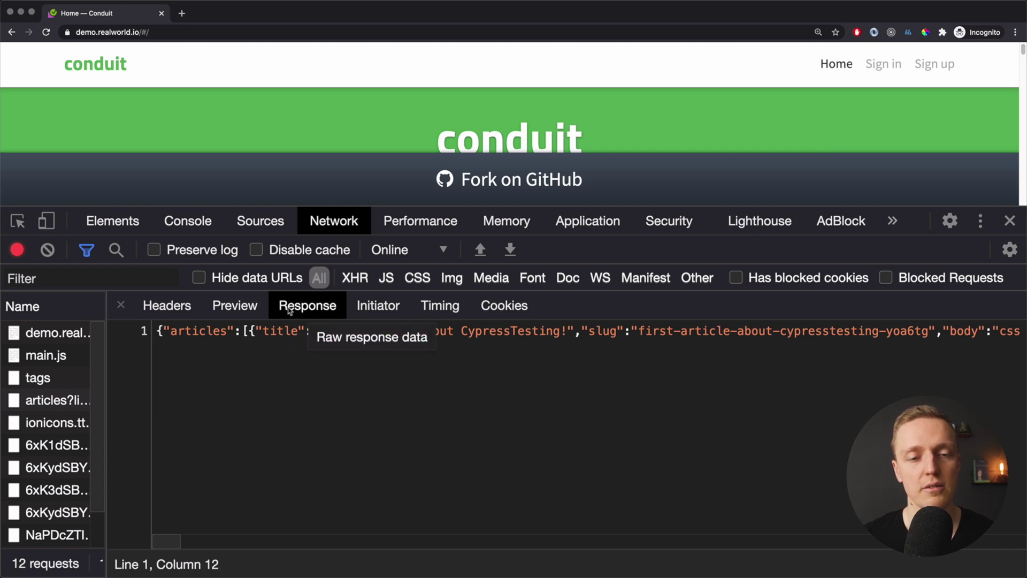
Expand the articles array and item 0 in Preview, comparing with the raw response
left_click(243, 311)
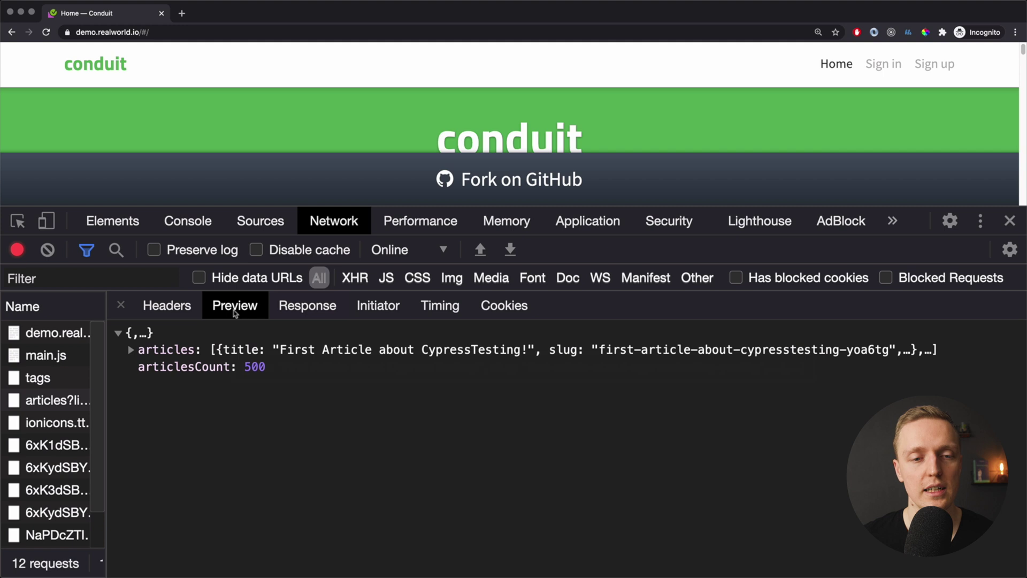
left_click(286, 308)
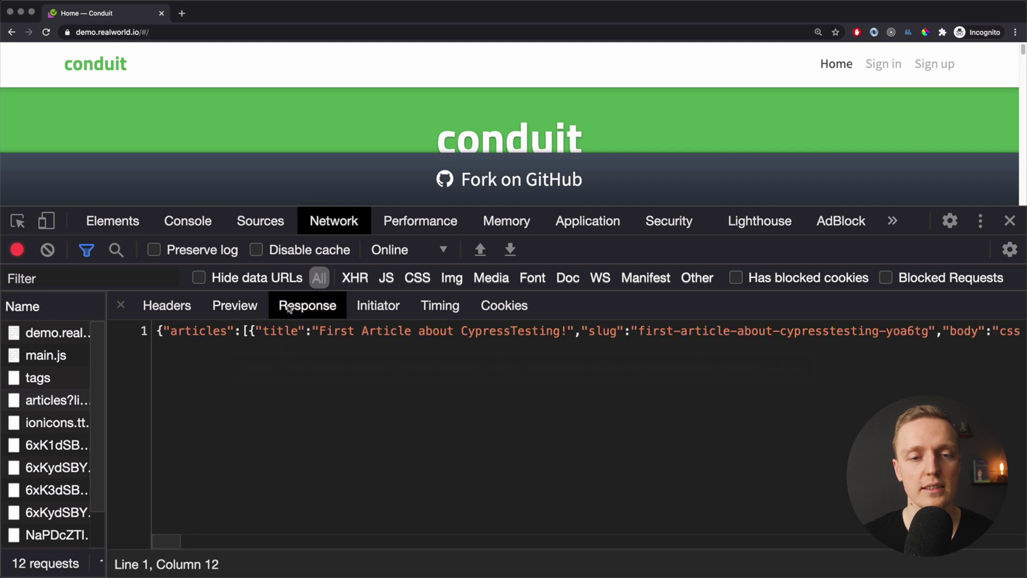
left_click(234, 314)
left_click(192, 353)
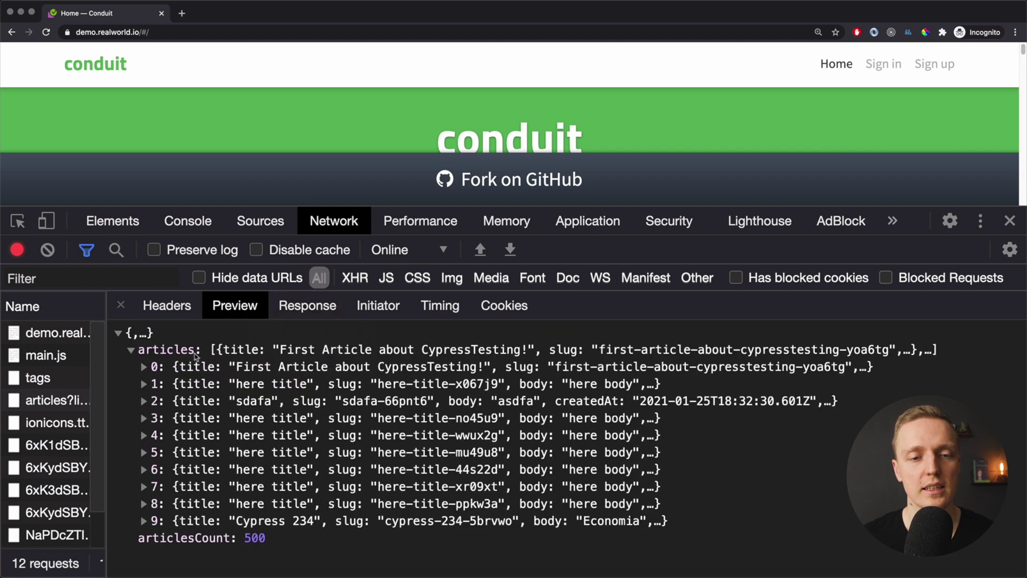
left_click(232, 368)
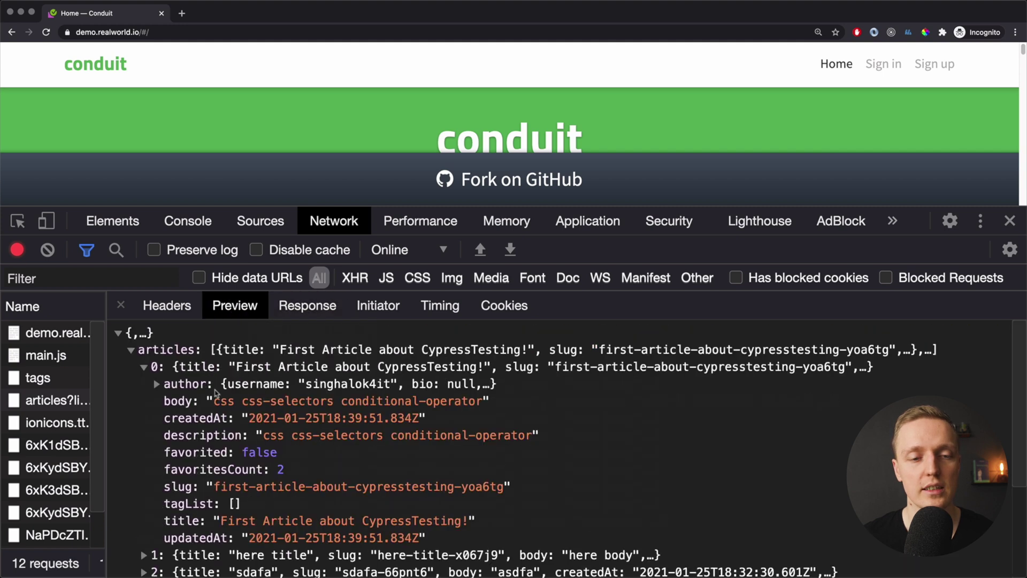
left_click(315, 306)
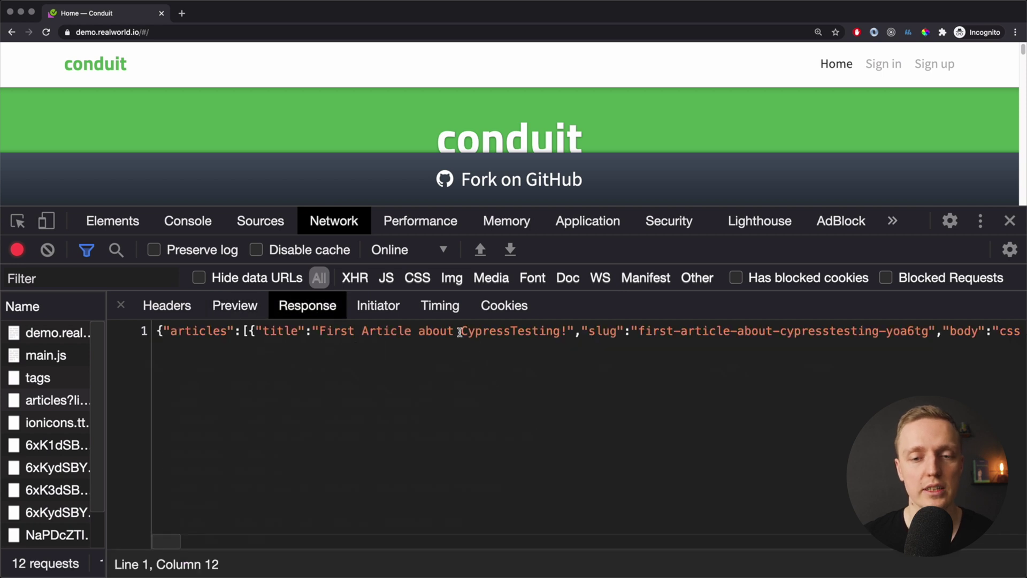
left_click(240, 306)
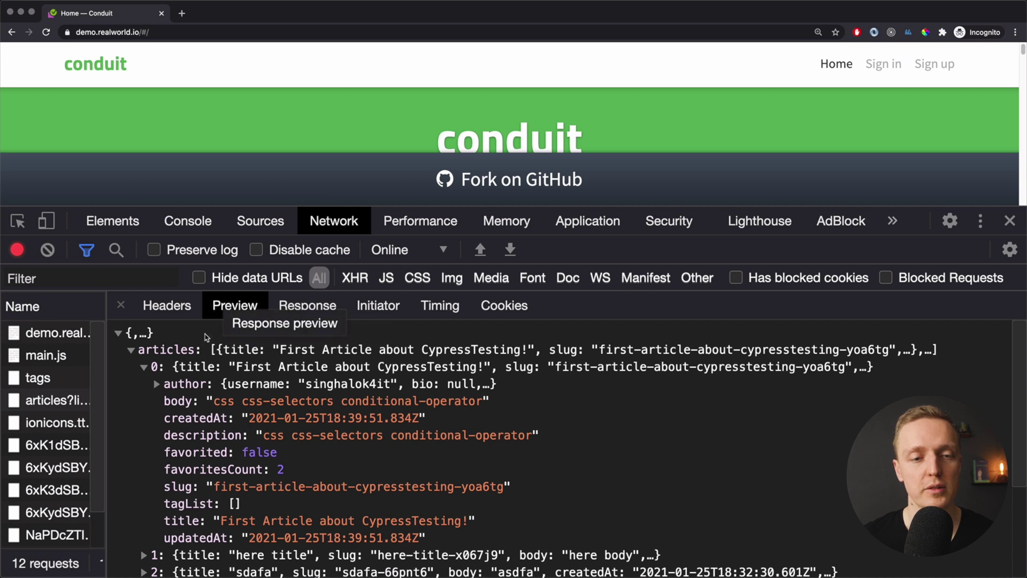
Return to the raw response text and jump to its end, showing articlesCount 500
scroll(240, 422, "down", 3)
scroll(240, 424, "up", 3)
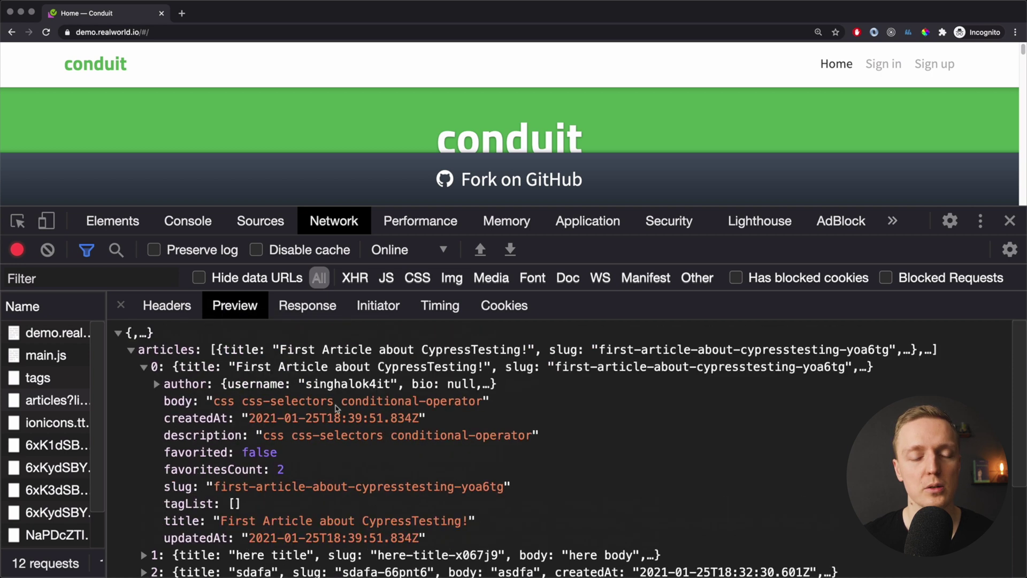
left_click(308, 306)
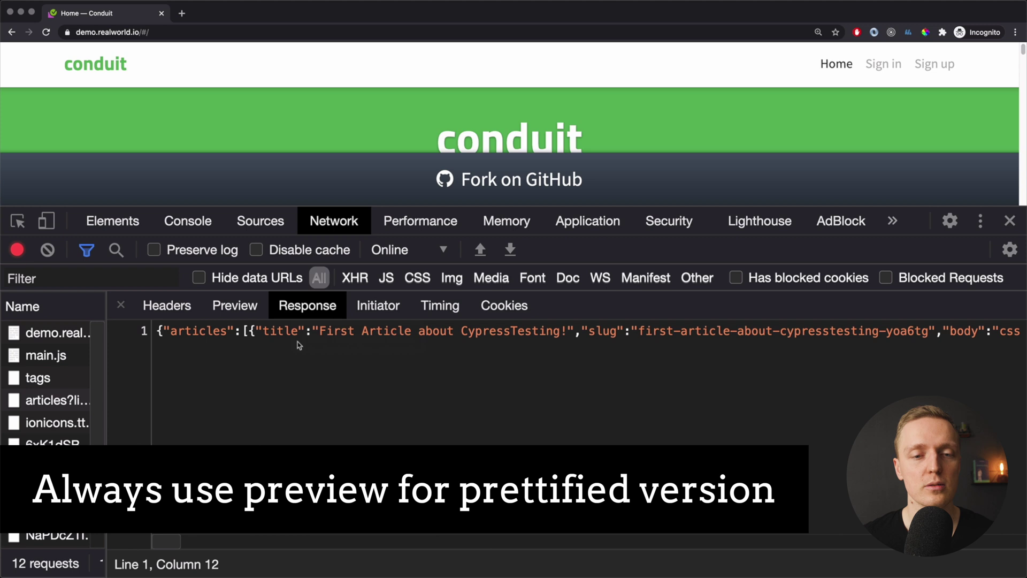
key("End")
left_click(216, 343)
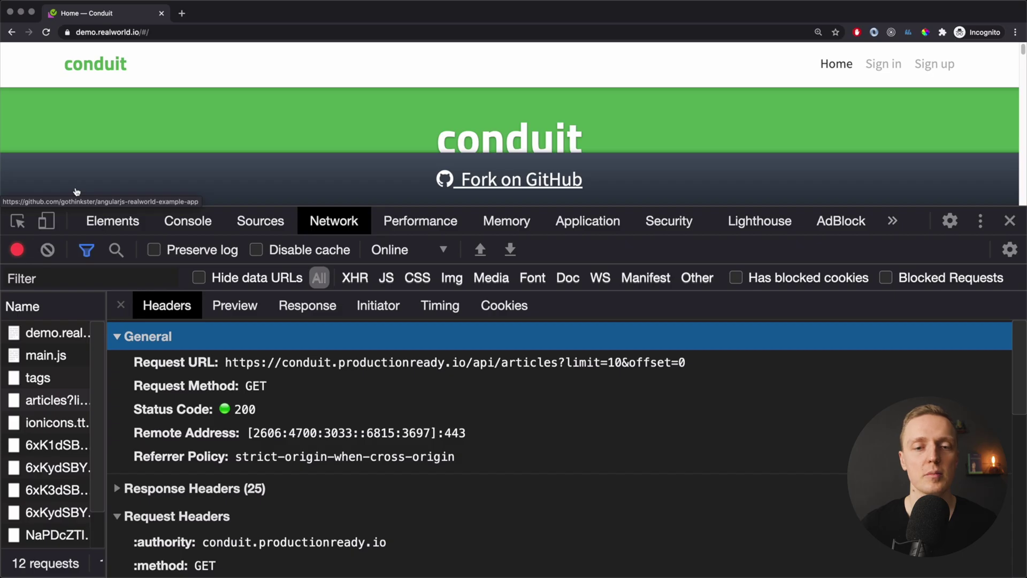
Clear the Network log and lower the DevTools border to enlarge the Conduit page
scroll(325, 419, "down", 10)
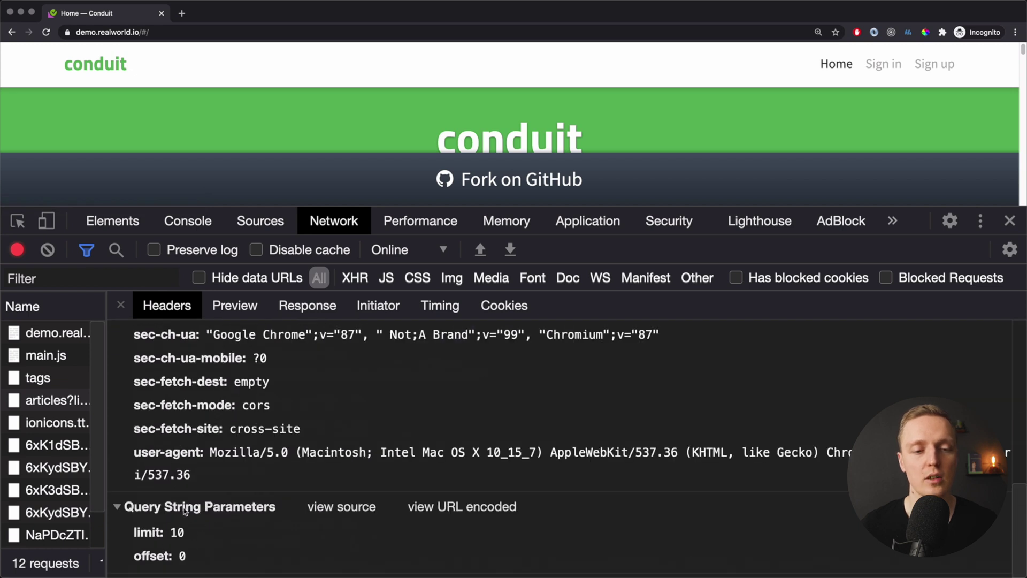
left_click(50, 251)
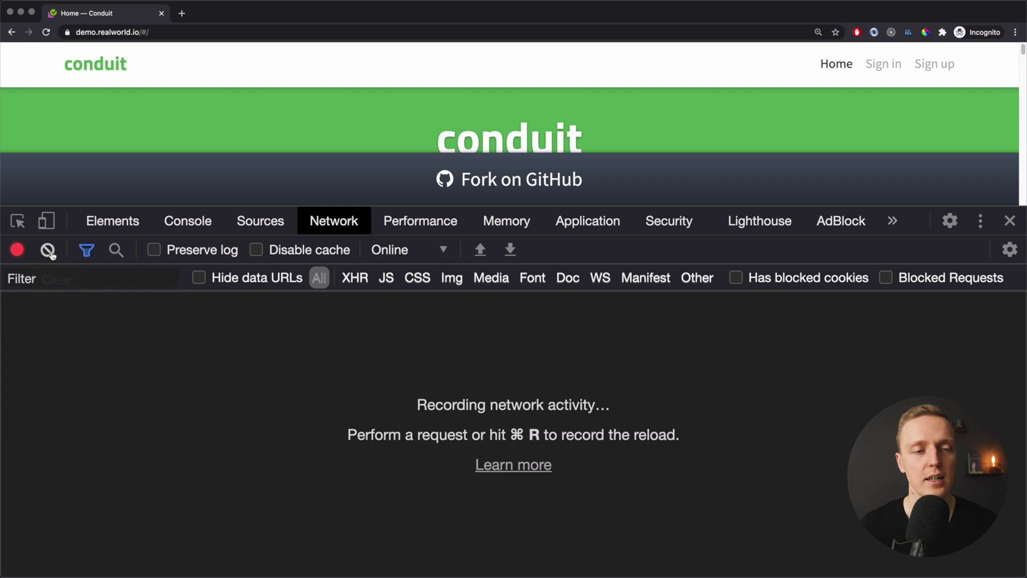
left_click_drag(796, 207, 794, 368)
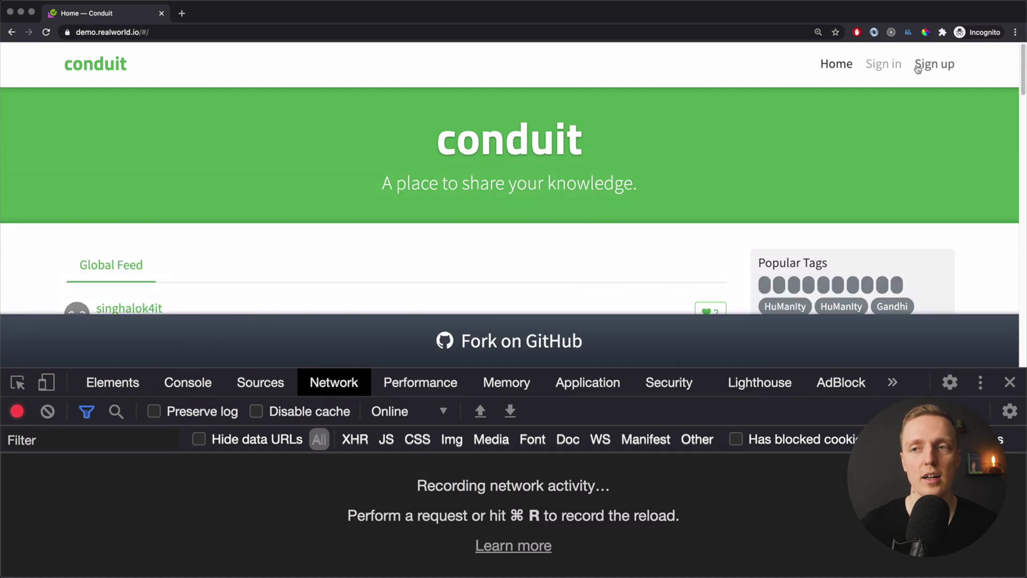
Submit an empty Conduit sign-up form, then filter the log to XHR, leaving the 422 users request
left_click(934, 65)
scroll(624, 189, "down", 2)
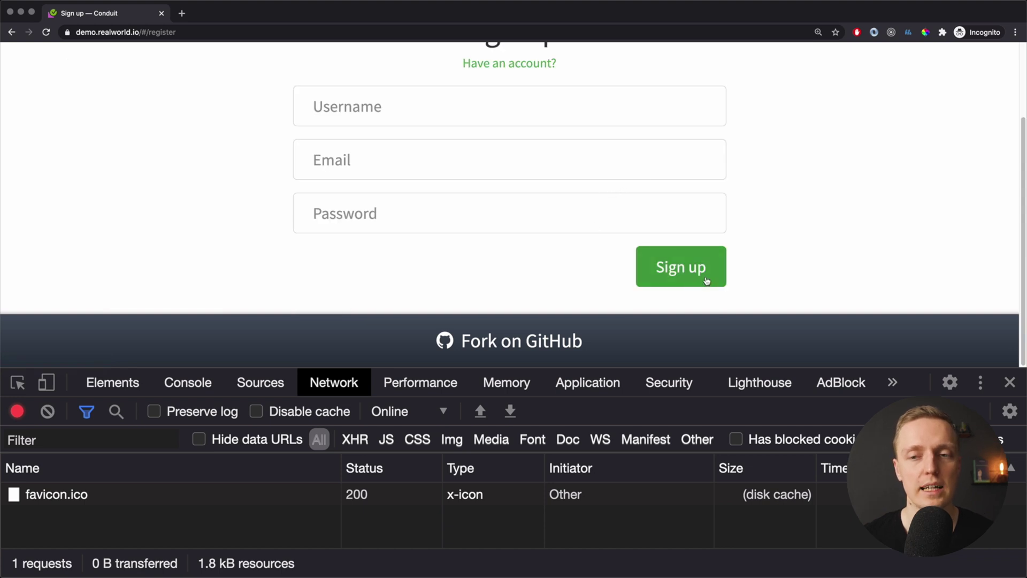
left_click(682, 270)
left_click_drag(857, 368, 866, 197)
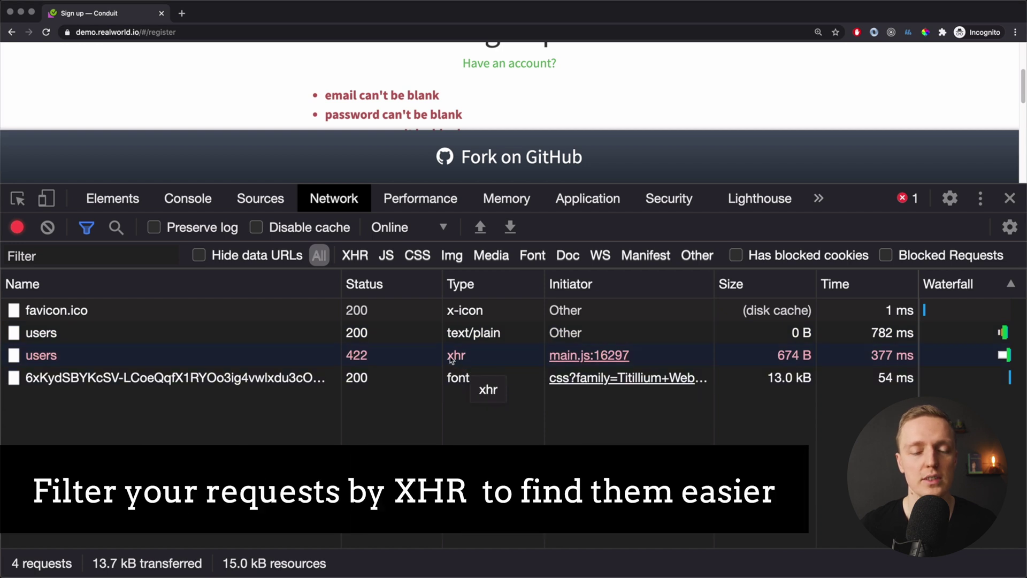
left_click(357, 257)
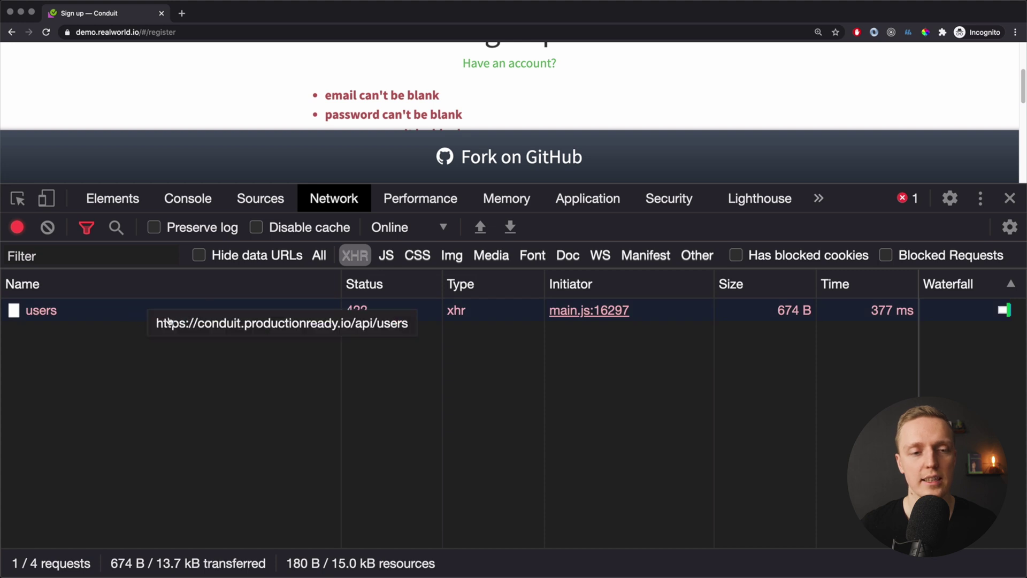